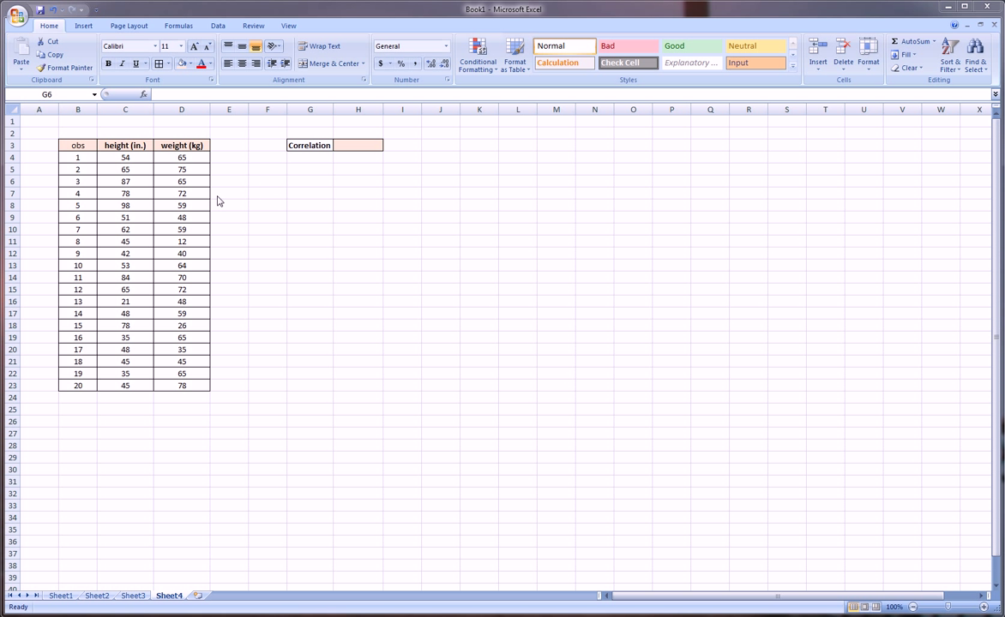
# - Inspect the data by selecting the observation numbers, row 4, and the height and weight values
pyautogui.moveTo(86, 158); pyautogui.dragTo(79, 385)
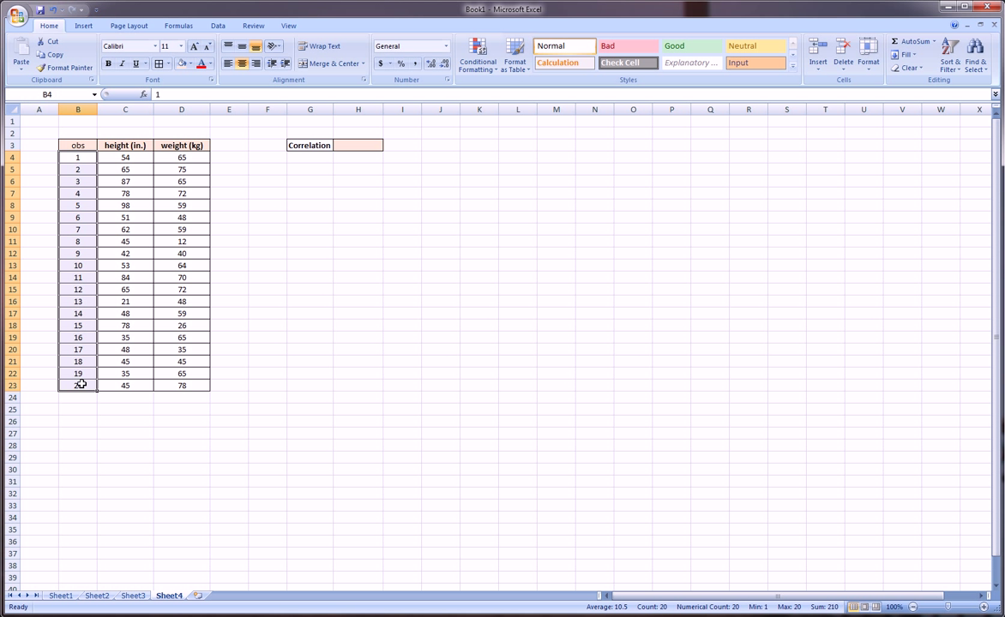
pyautogui.click(12, 158)
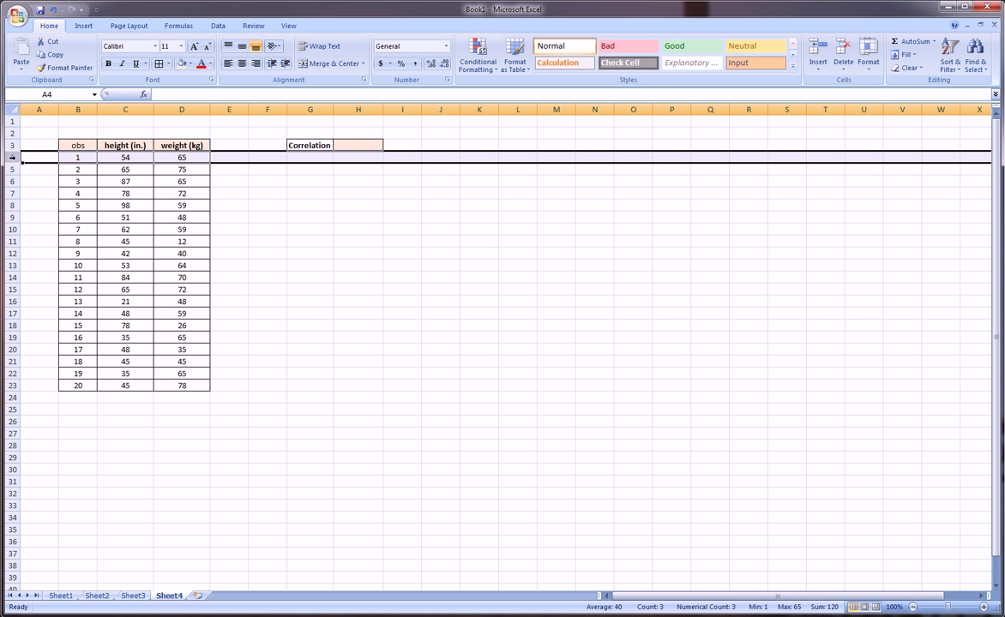
pyautogui.click(125, 158)
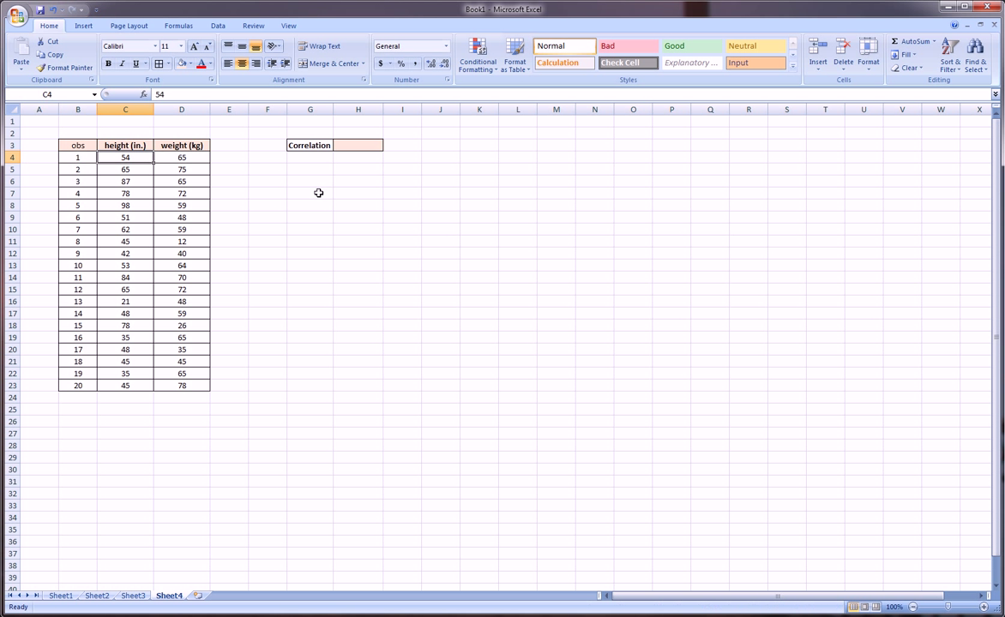
pyautogui.click(197, 158)
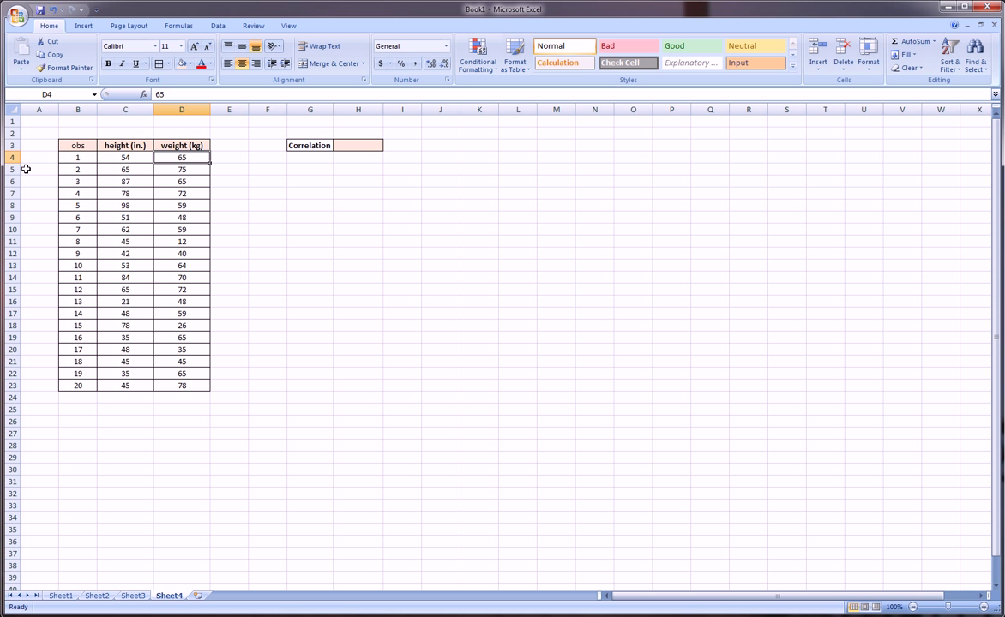
pyautogui.moveTo(137, 169); pyautogui.dragTo(173, 382)
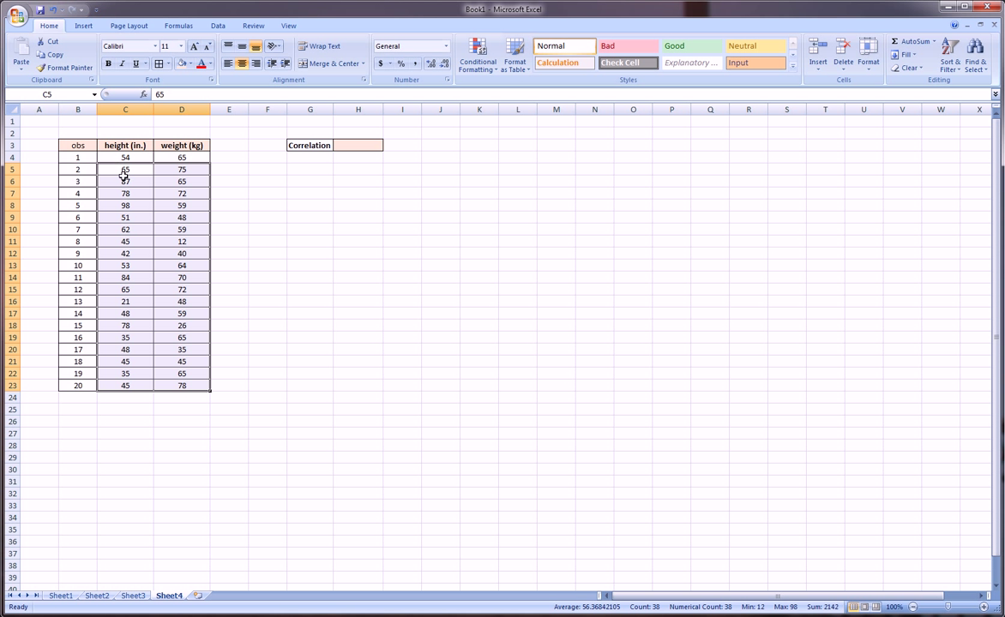
pyautogui.click(112, 164)
pyautogui.press('Return')
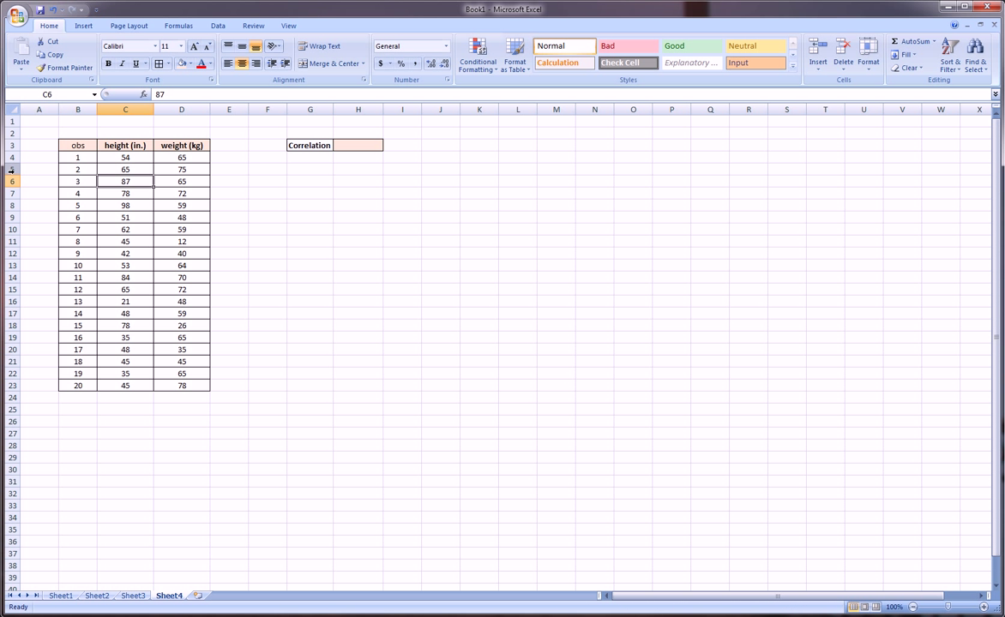
# - Check the row 5 values, then select the height and weight columns with their headers
pyautogui.click(11, 169)
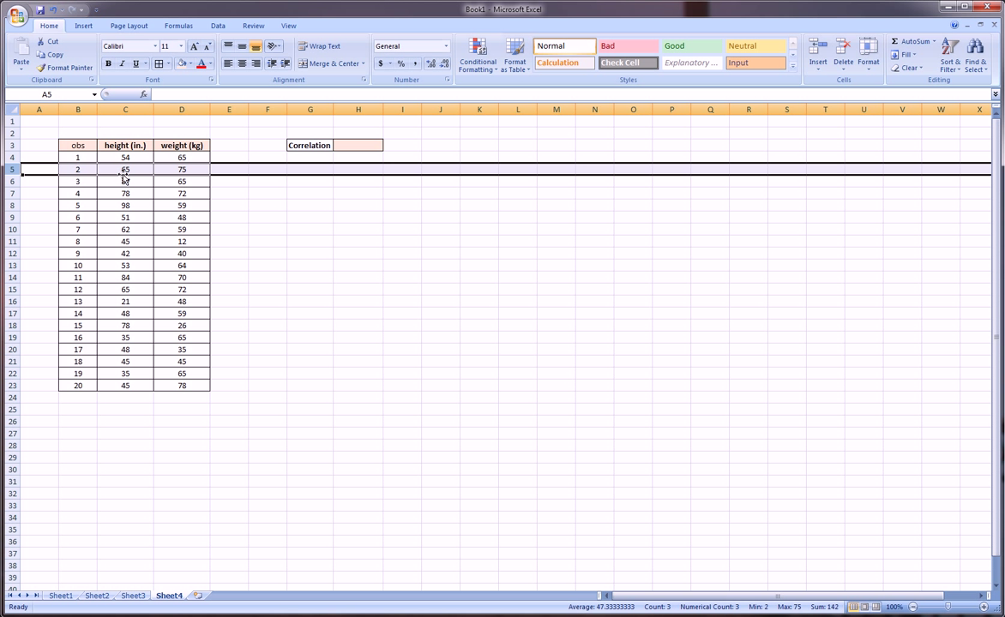
pyautogui.click(125, 169)
pyautogui.click(169, 169)
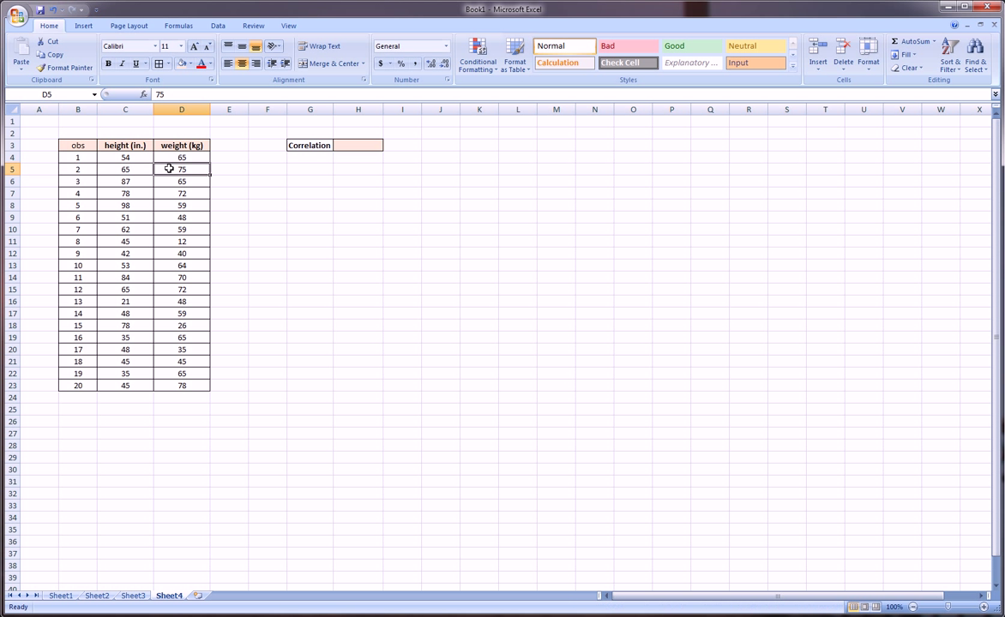
pyautogui.click(192, 216)
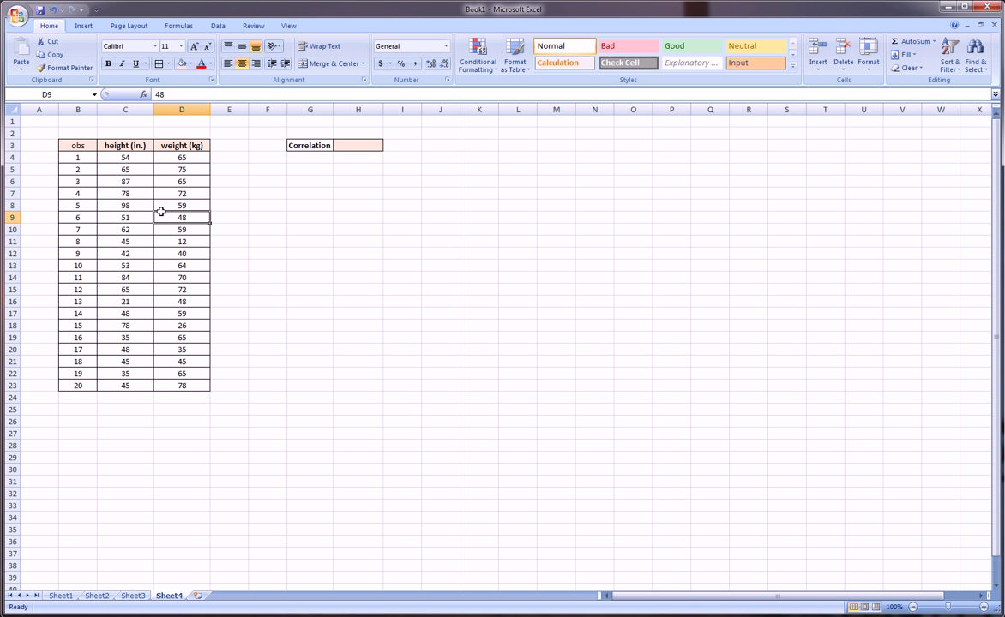
pyautogui.click(131, 160)
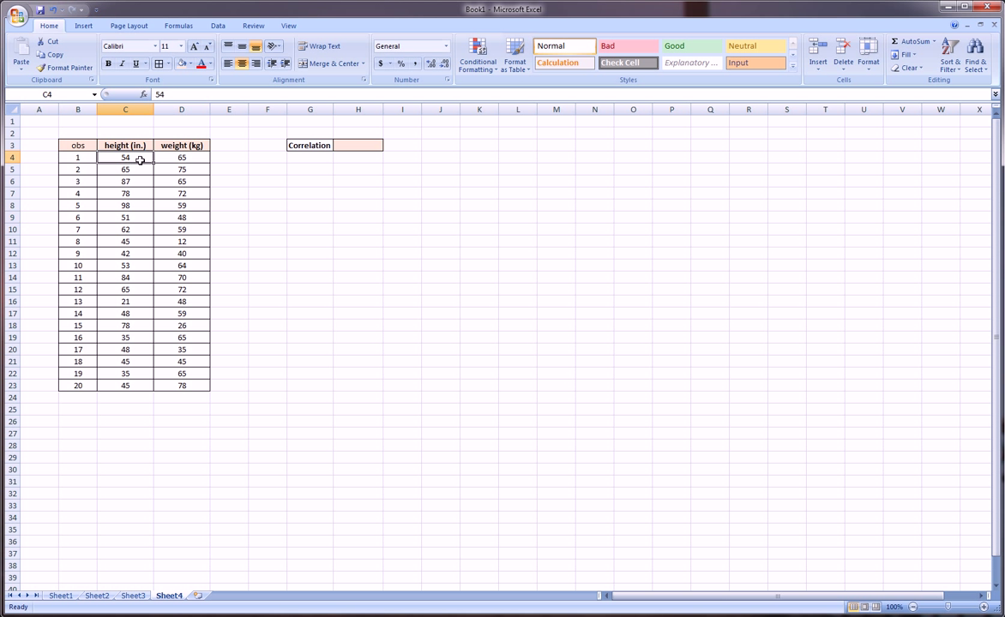
pyautogui.click(128, 147)
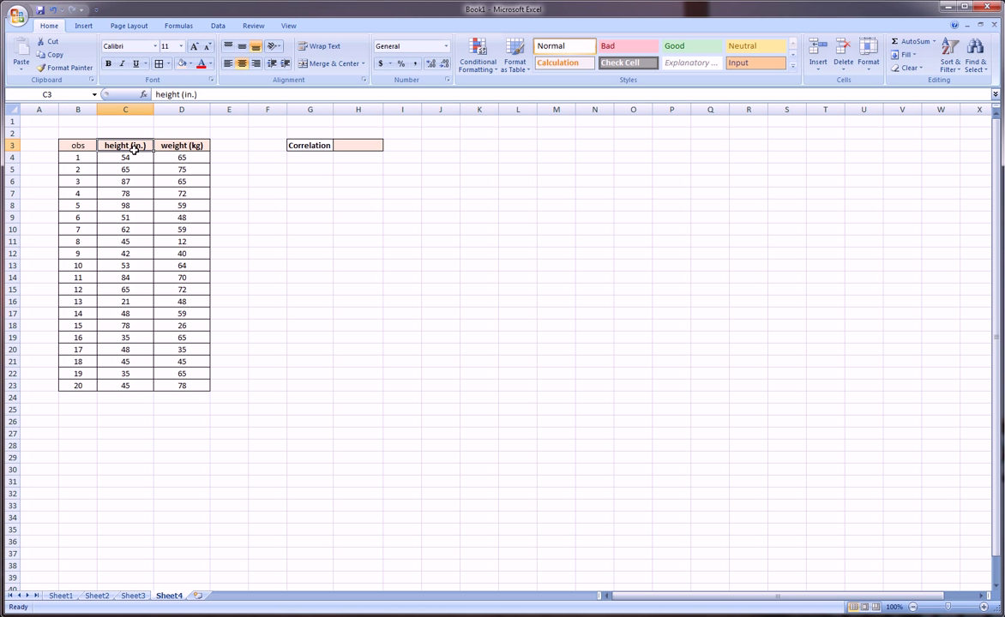
pyautogui.moveTo(128, 146); pyautogui.dragTo(137, 386)
pyautogui.moveTo(186, 145); pyautogui.dragTo(183, 374)
# - Enter =CORREL(C4:C23,D4:D23) in H3 beside Correlation, returning 0.221136539
pyautogui.click(347, 146)
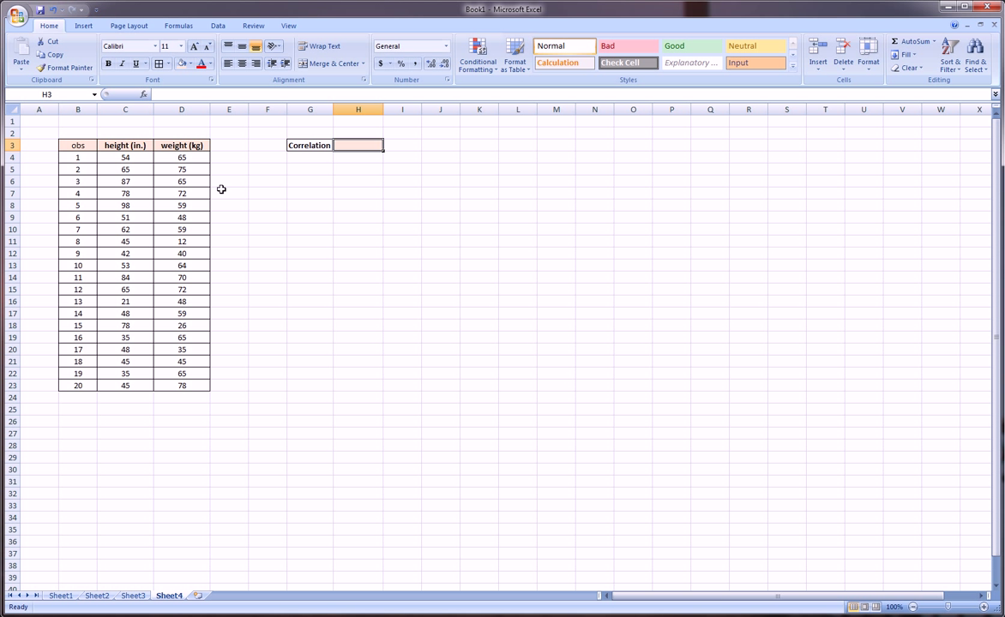
pyautogui.write('=')
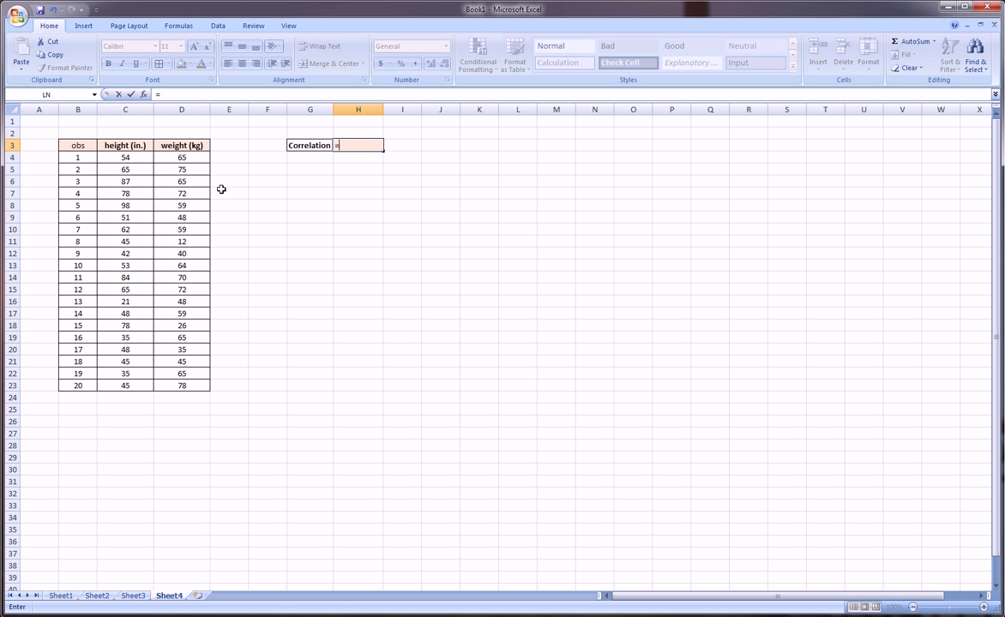
pyautogui.write('cor')
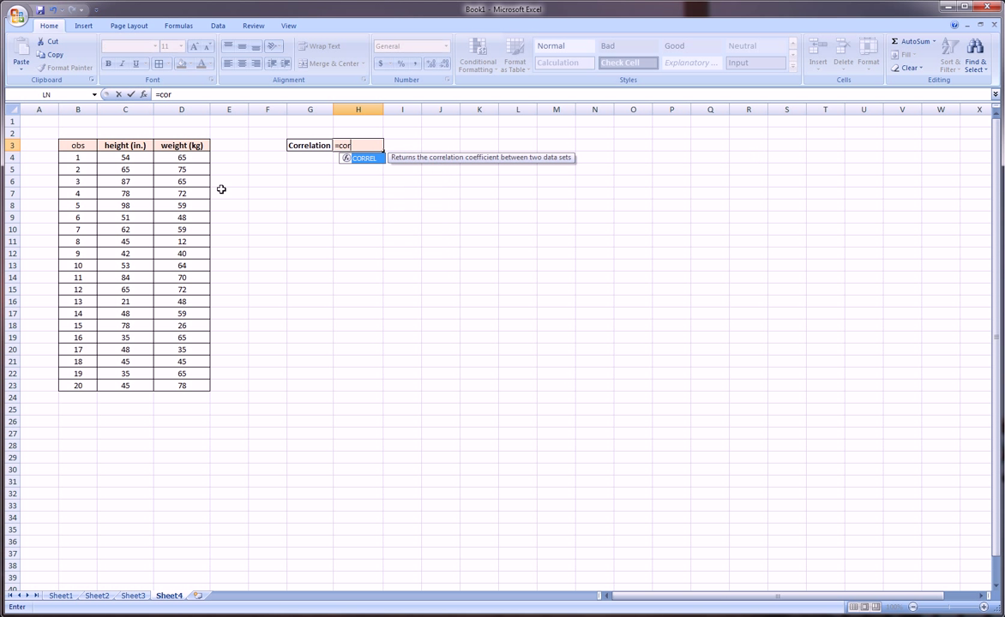
pyautogui.write('rel(')
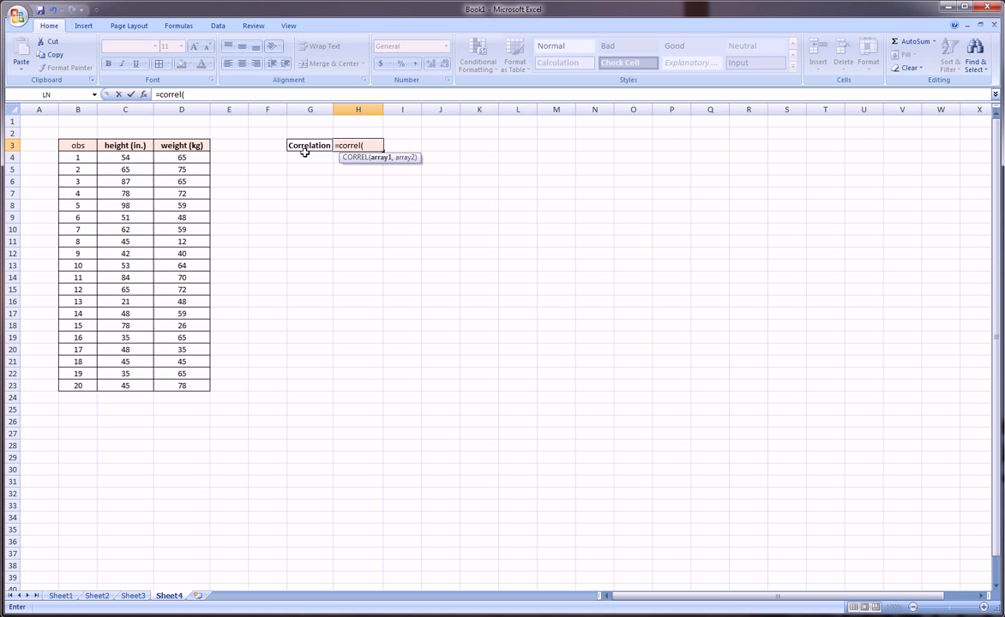
pyautogui.click(123, 156)
pyautogui.moveTo(122, 157); pyautogui.dragTo(138, 380)
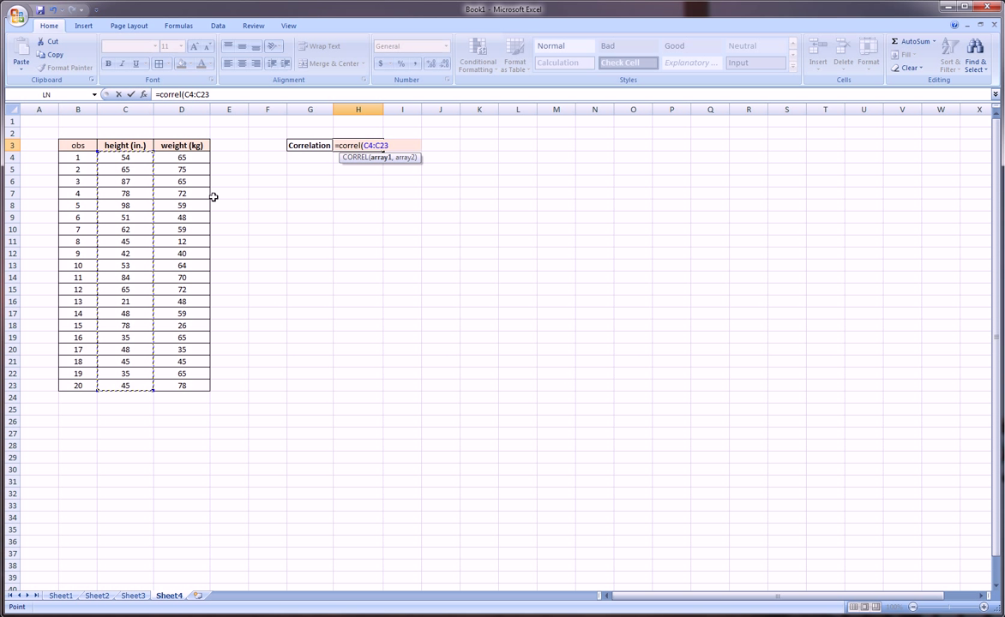
pyautogui.write(',')
pyautogui.moveTo(187, 156); pyautogui.dragTo(185, 385)
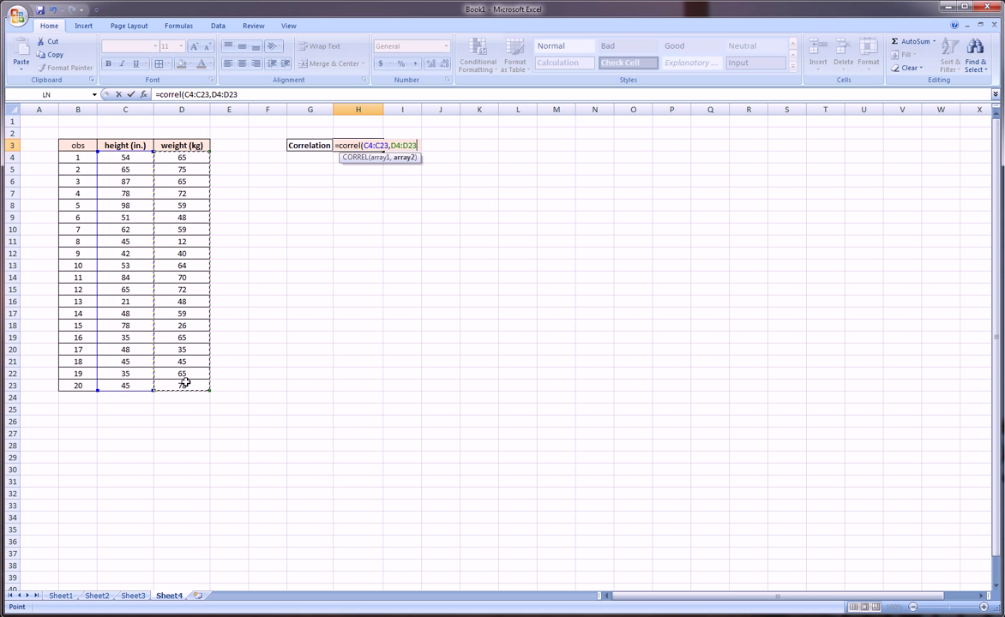
pyautogui.write(')')
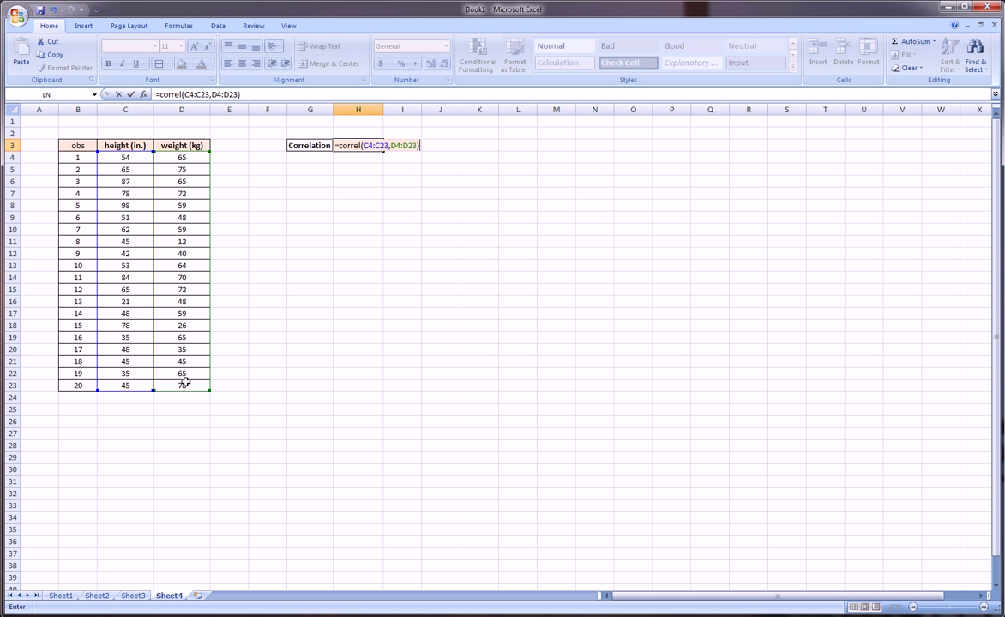
pyautogui.press('Return')
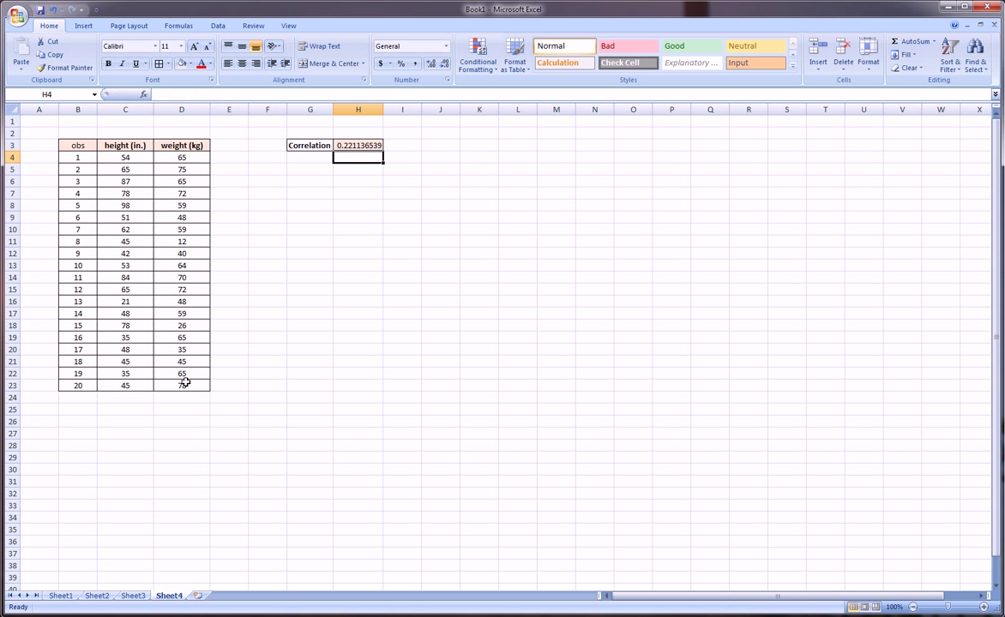
# - Decrease the decimals of the H3 correlation result until it displays 0.22
pyautogui.click(358, 146)
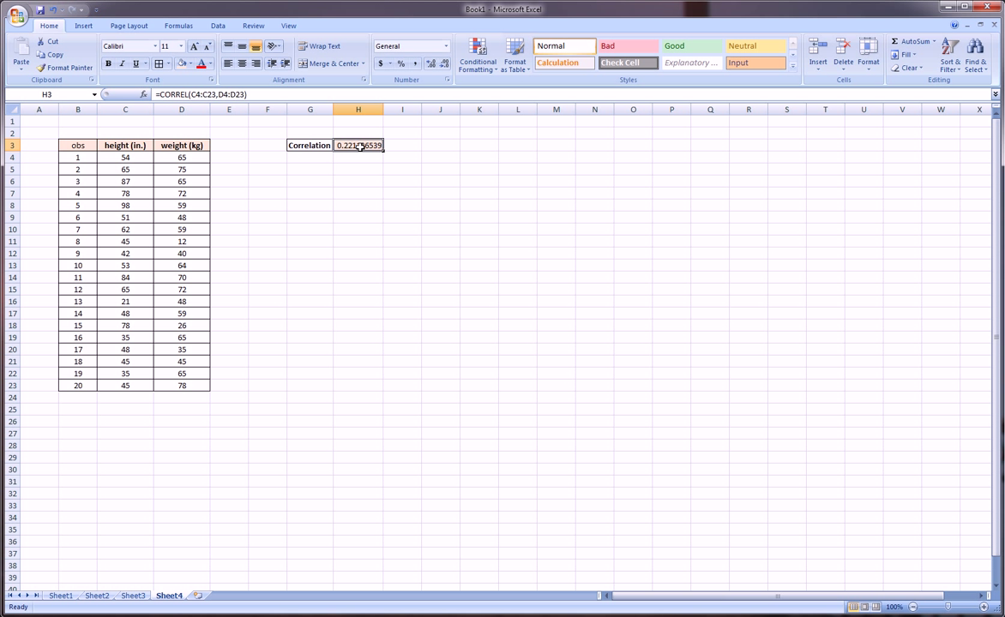
pyautogui.click(442, 65)
pyautogui.click(442, 65)
pyautogui.click(443, 66)
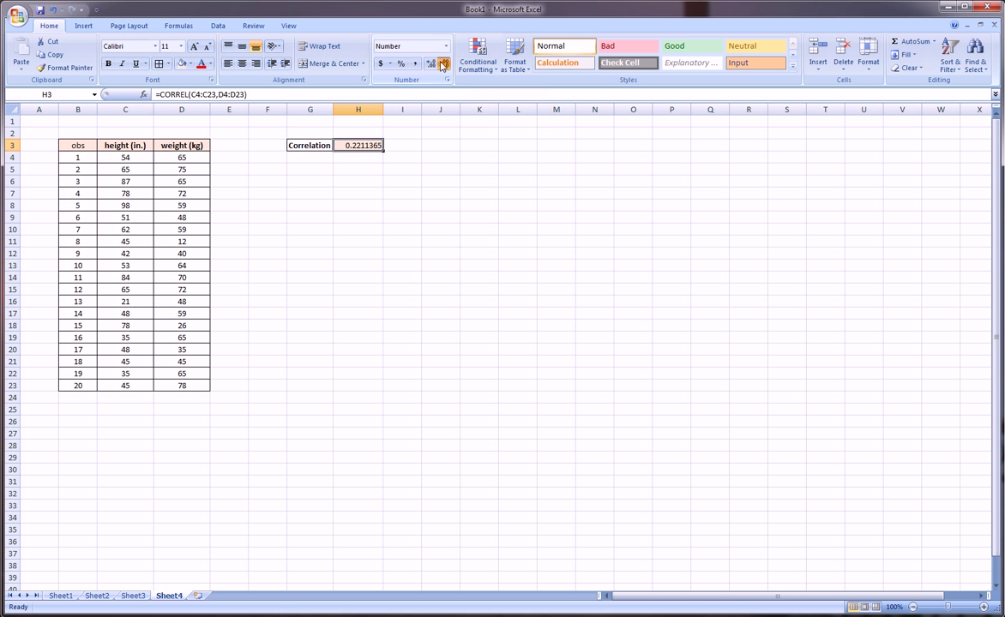
pyautogui.click(442, 65)
pyautogui.click(442, 65)
pyautogui.click(442, 65)
pyautogui.click(442, 65)
pyautogui.click(360, 183)
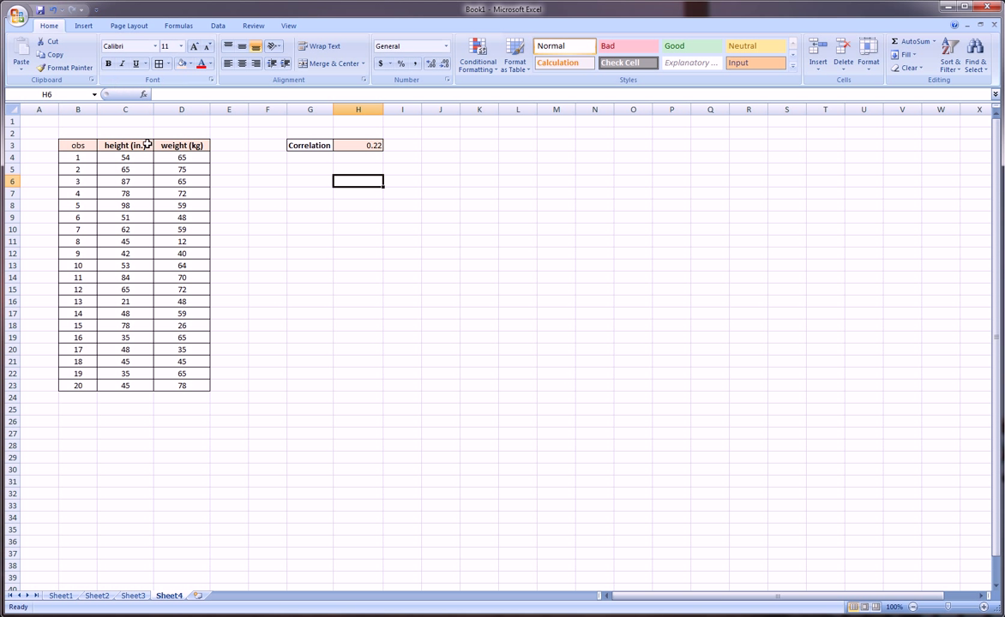
# - Insert a markers-only scatter chart of the height and weight data and move it beside the table
pyautogui.moveTo(123, 146); pyautogui.dragTo(190, 386)
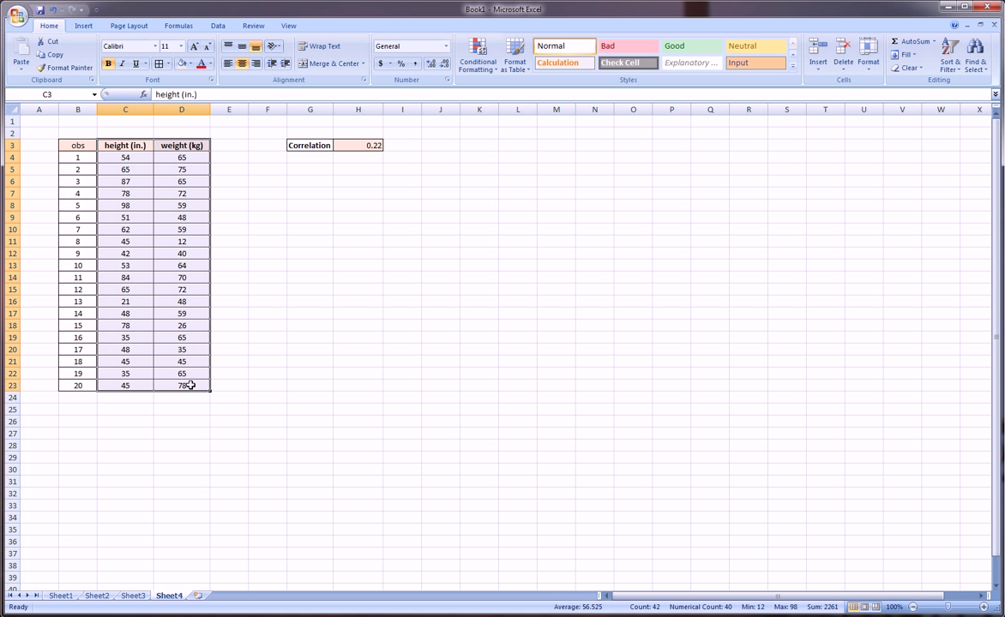
pyautogui.click(83, 26)
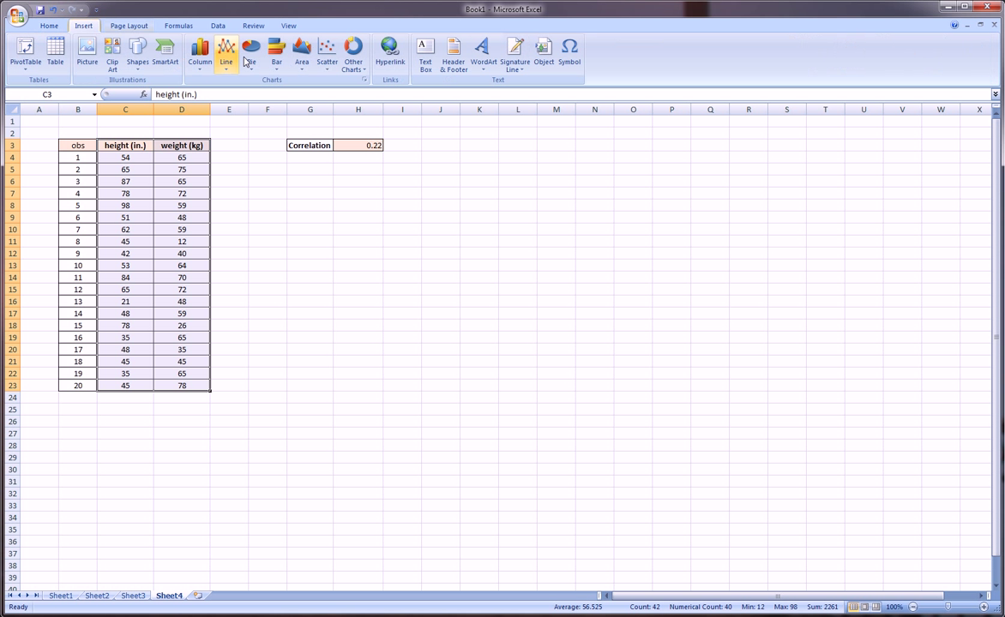
pyautogui.click(327, 65)
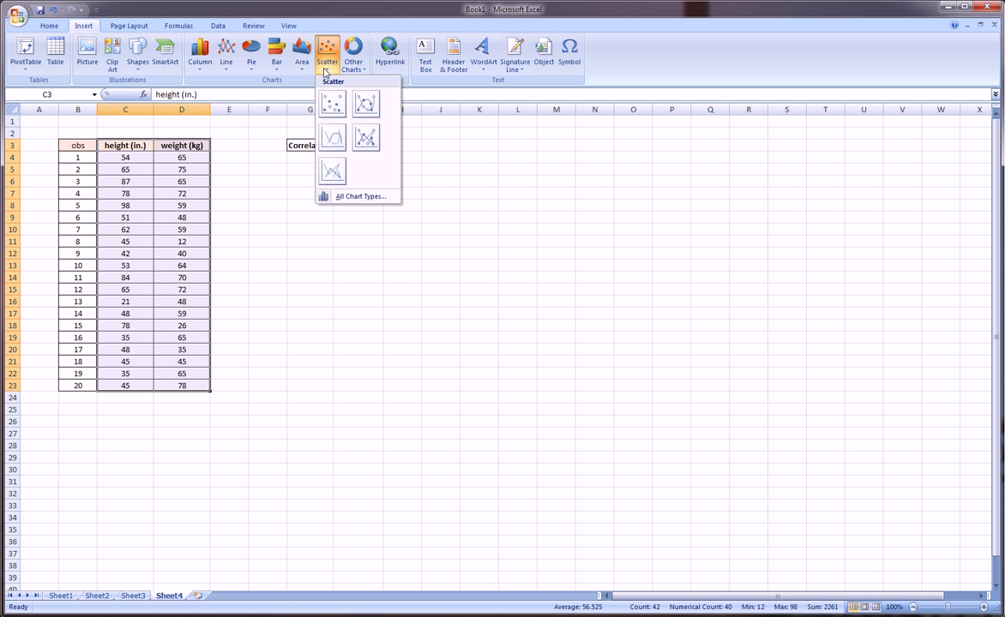
pyautogui.click(333, 105)
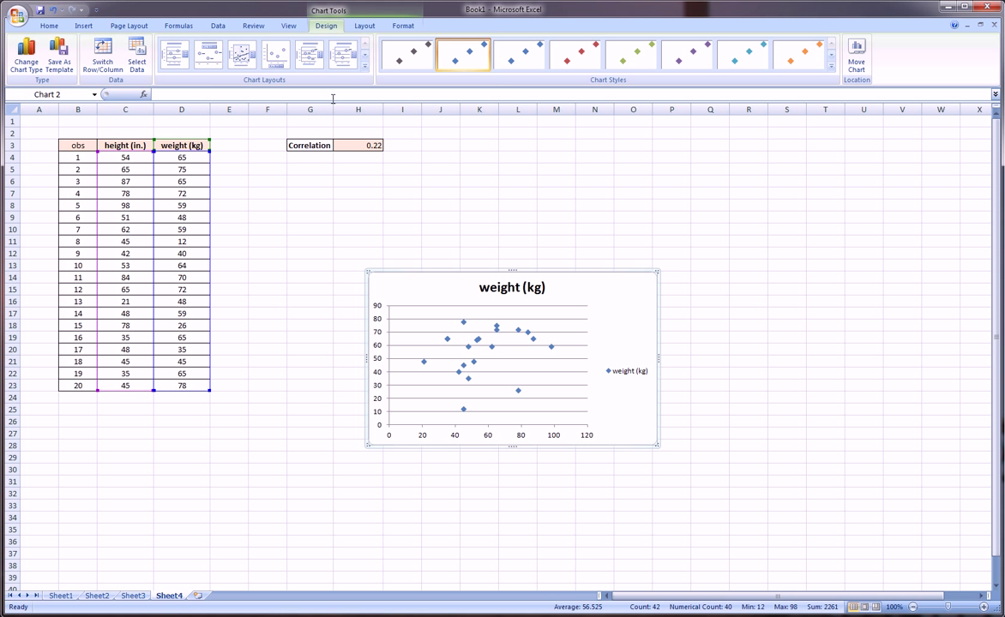
pyautogui.moveTo(602, 269); pyautogui.dragTo(540, 200)
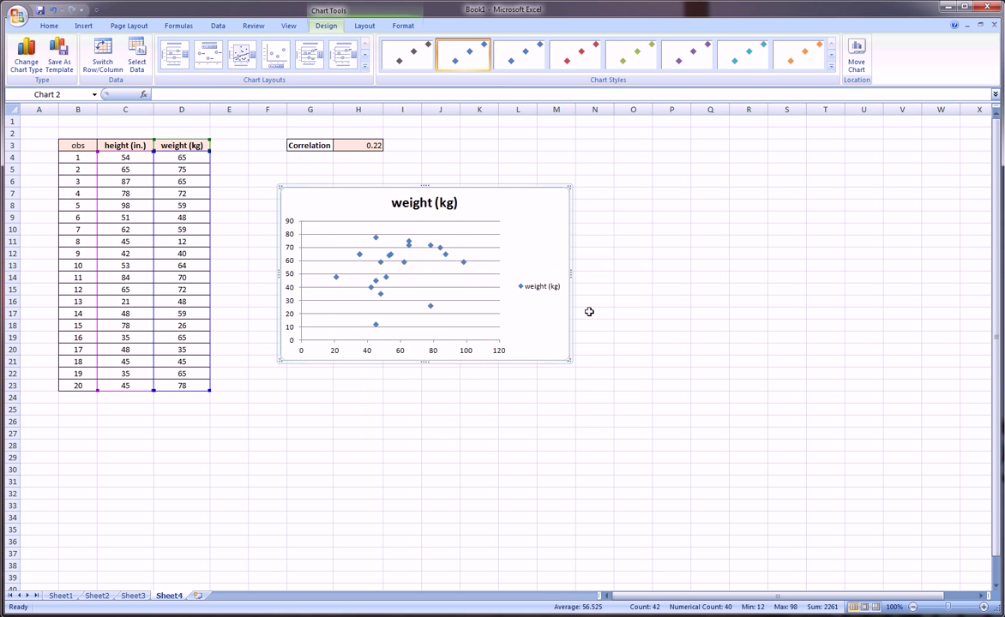
# - Delete the weight (kg) legend, make the chart narrower and taller, and remove the horizontal gridlines
pyautogui.click(540, 289)
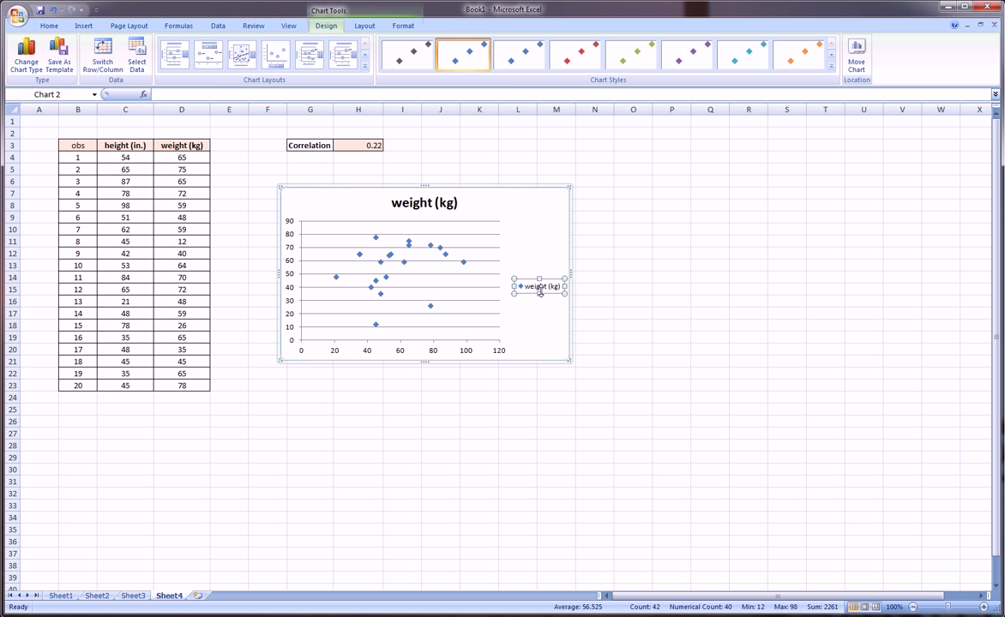
pyautogui.press('Delete')
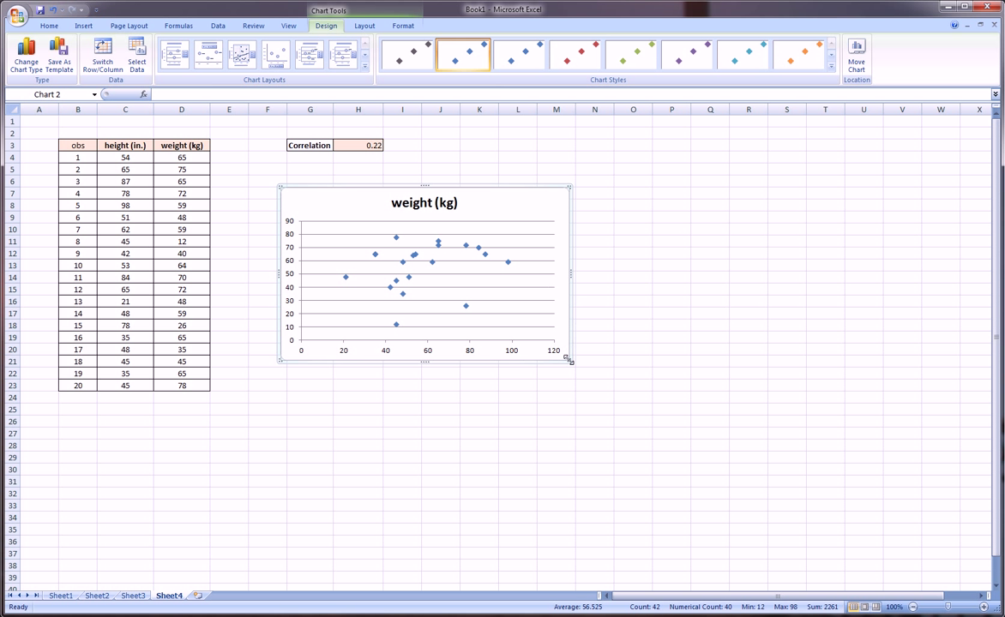
pyautogui.moveTo(568, 360); pyautogui.dragTo(488, 410)
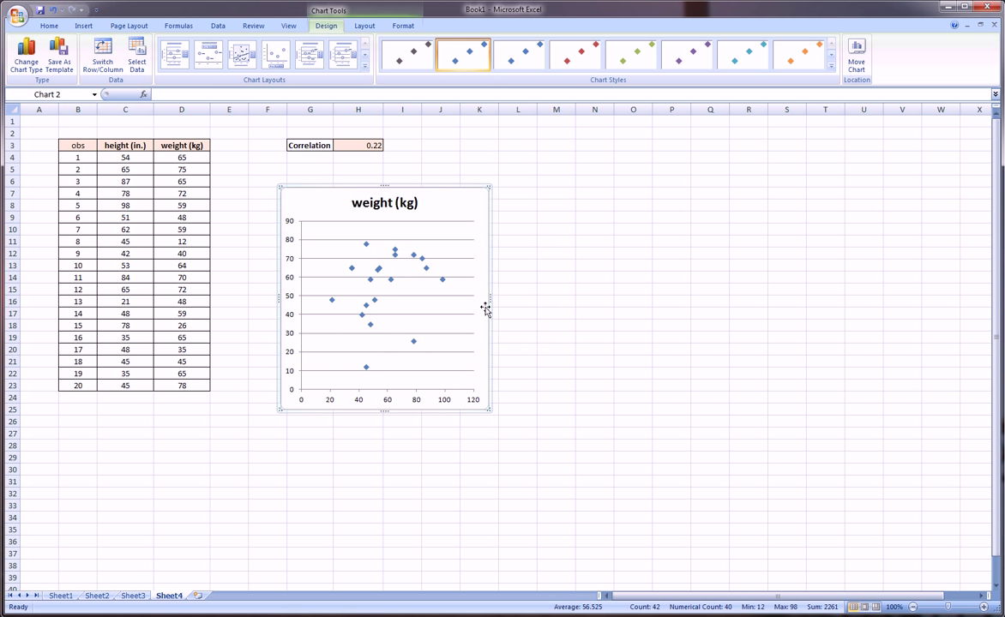
pyautogui.click(468, 243)
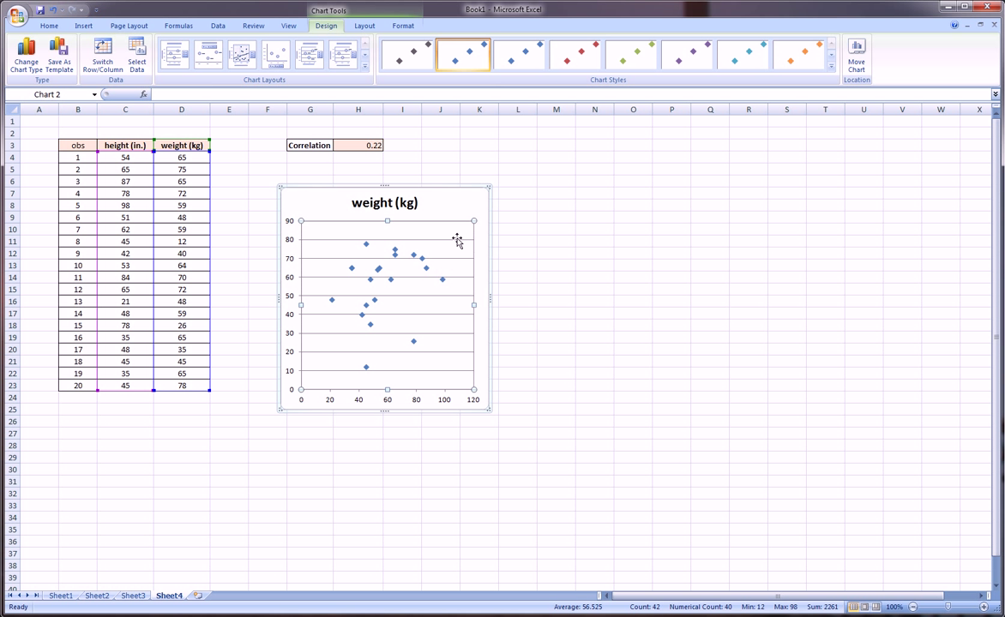
pyautogui.click(457, 245)
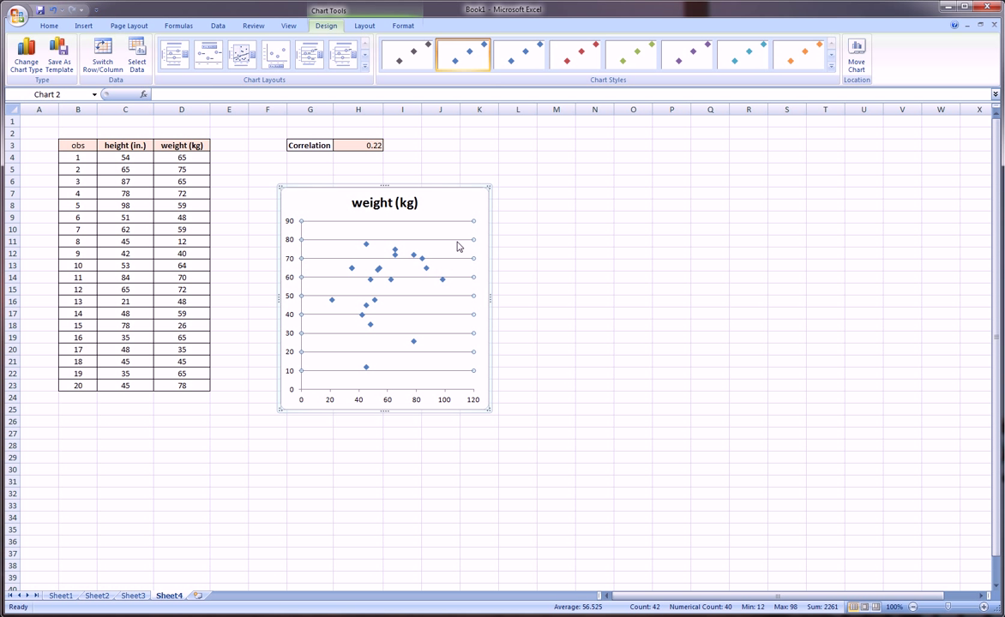
pyautogui.press('Delete')
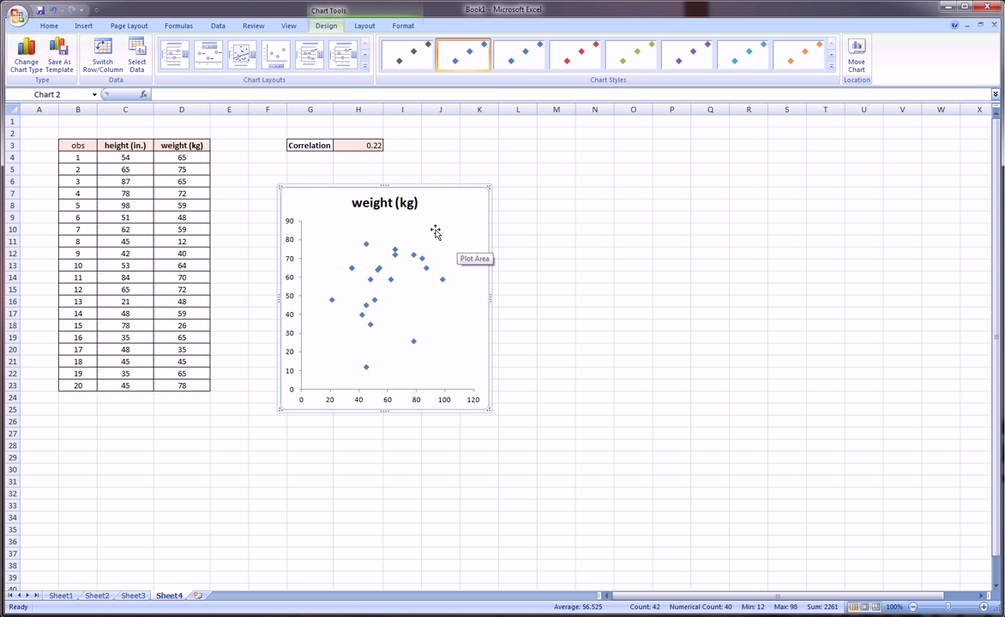
# - Replace the chart title weight (kg) with 'Scatterplot H vs W'
pyautogui.click(406, 207)
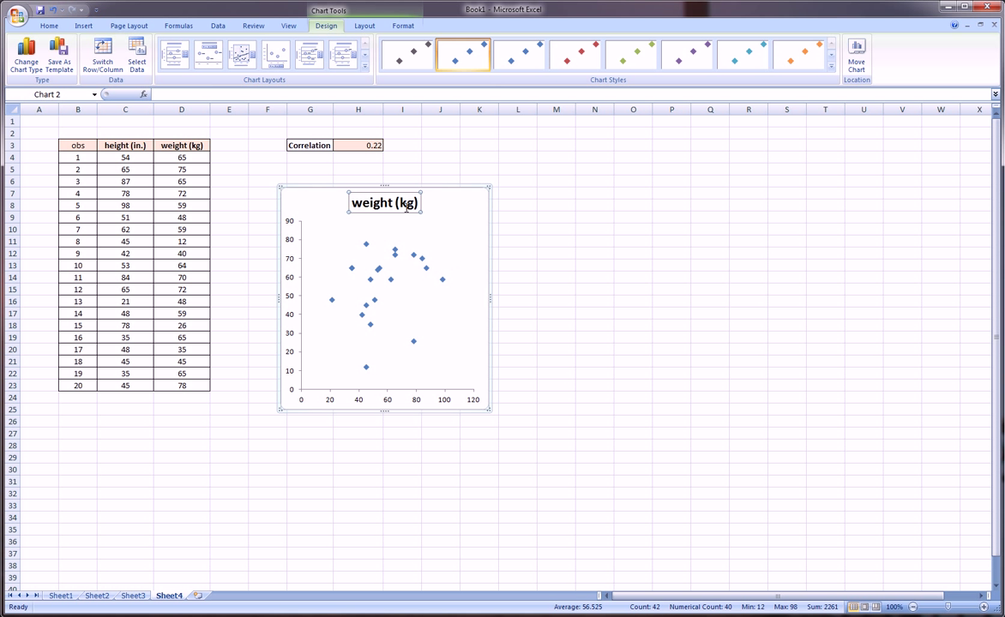
pyautogui.moveTo(418, 203); pyautogui.dragTo(333, 191)
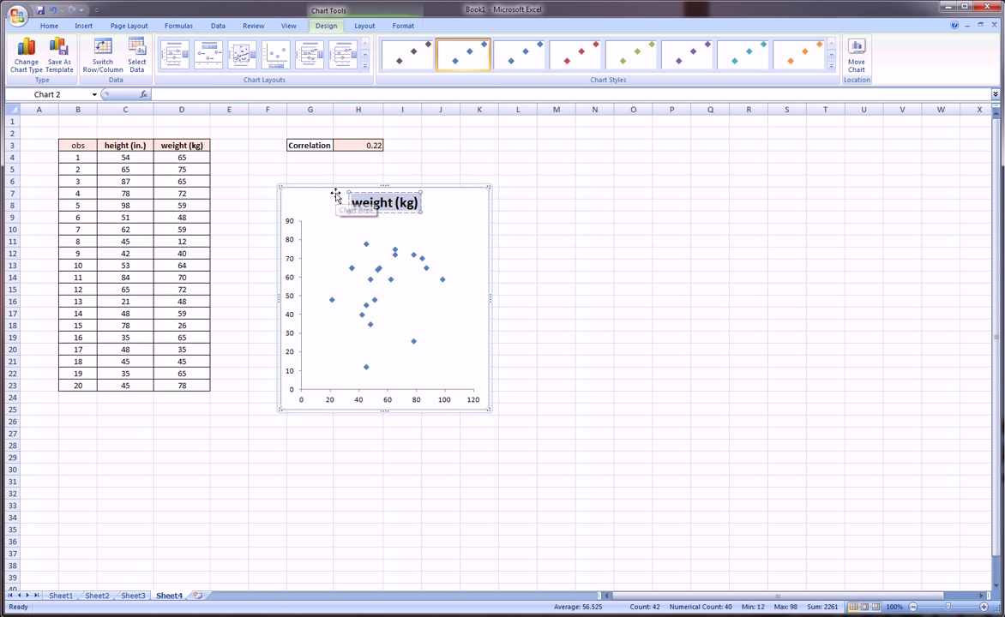
pyautogui.write('Scatterplo')
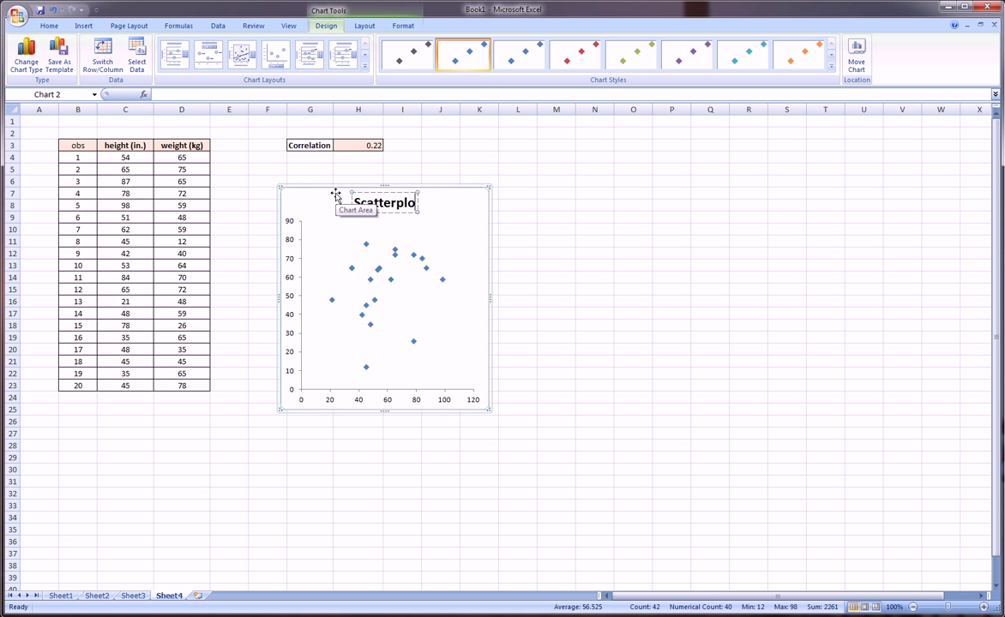
pyautogui.write('t H')
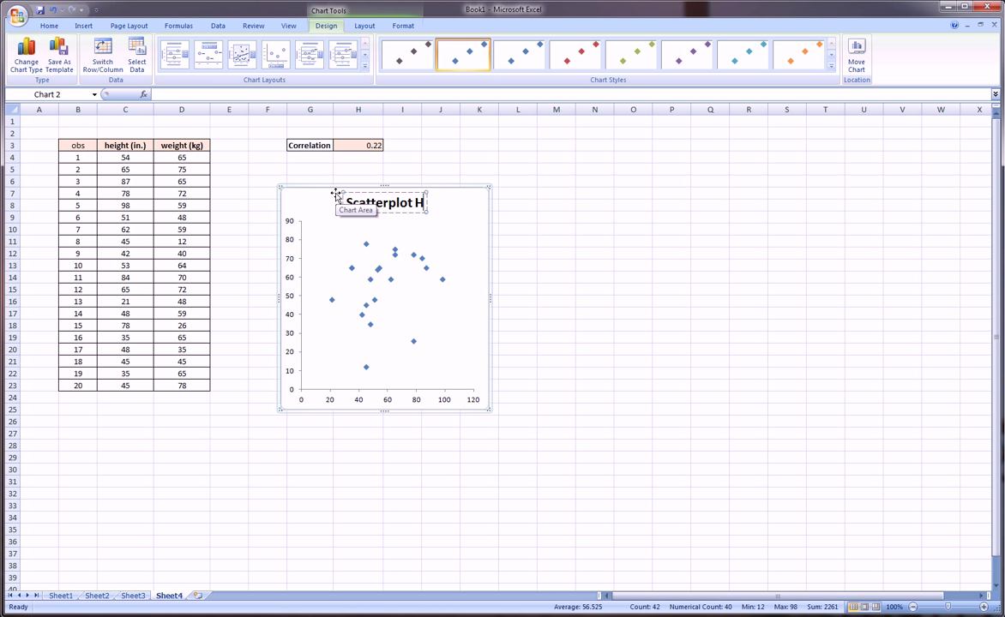
pyautogui.write(' vs W')
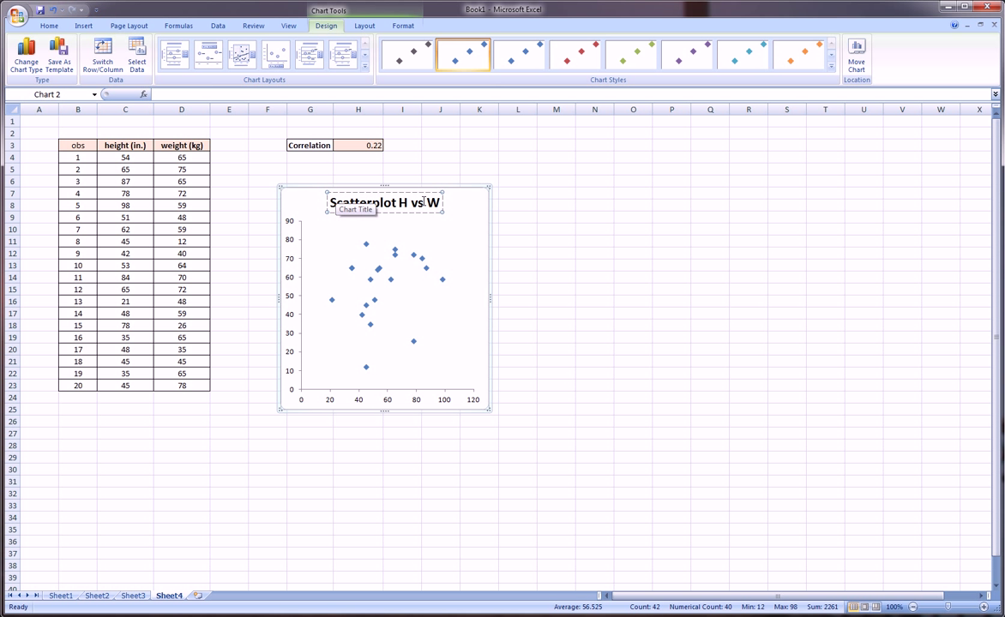
pyautogui.click(477, 215)
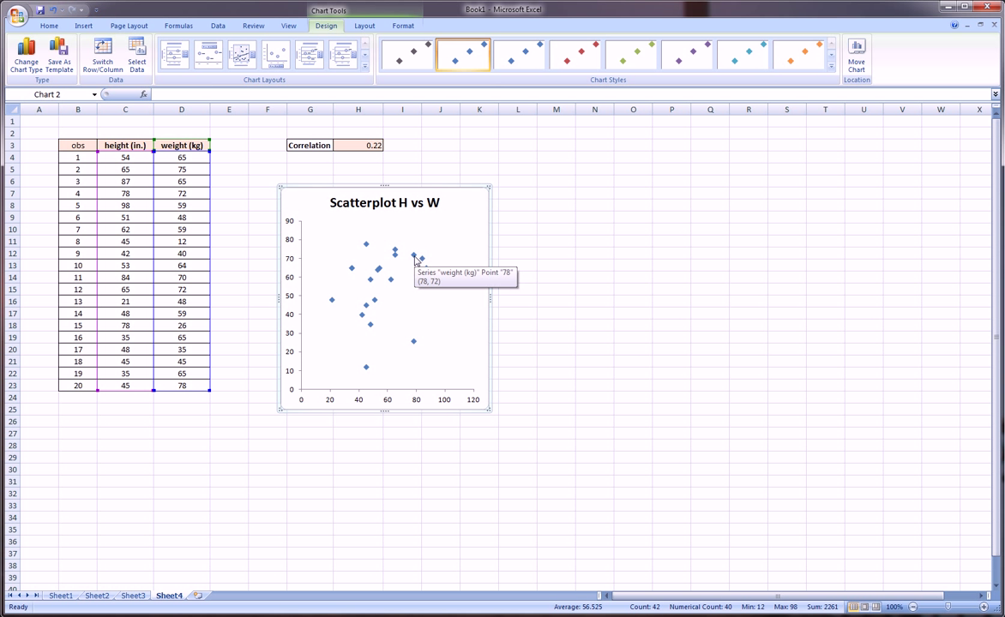
pyautogui.click(415, 260)
# - Add a linear trendline with its equation y = 0.1938x + 45.065 placed below the line
pyautogui.rightClick(416, 260)
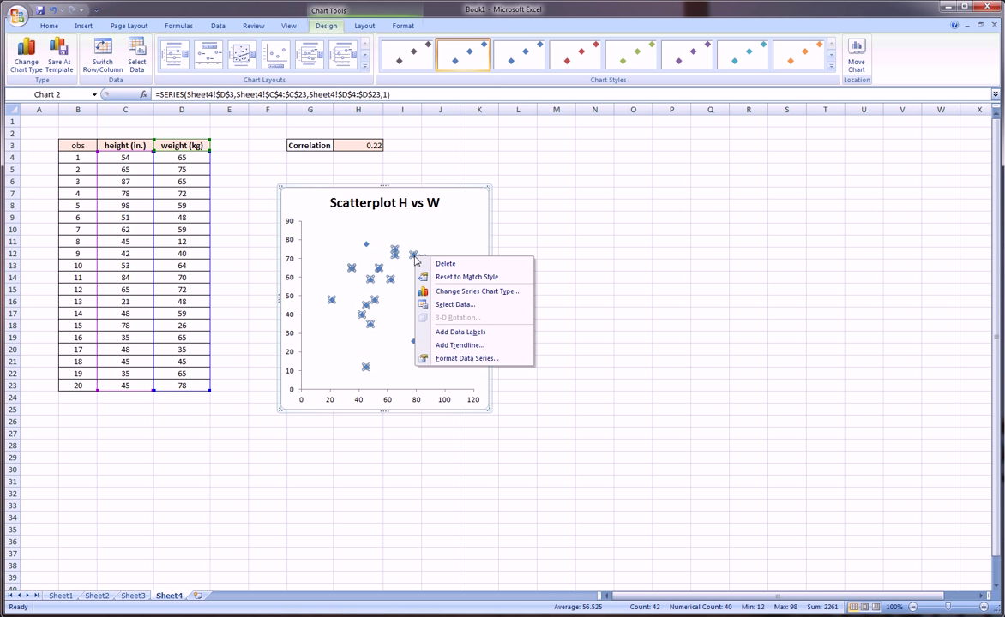
pyautogui.click(479, 346)
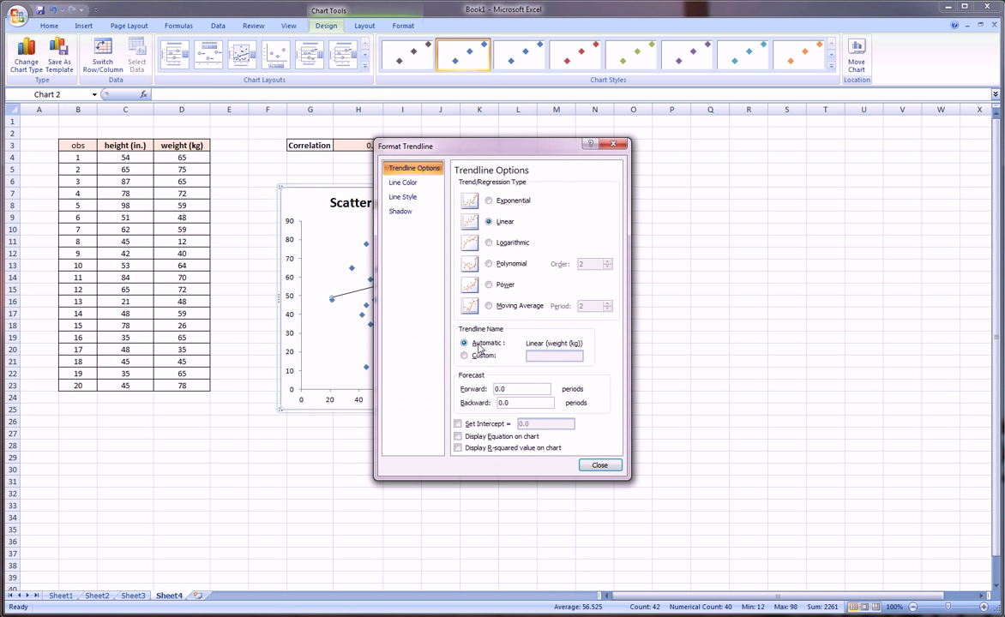
pyautogui.click(459, 437)
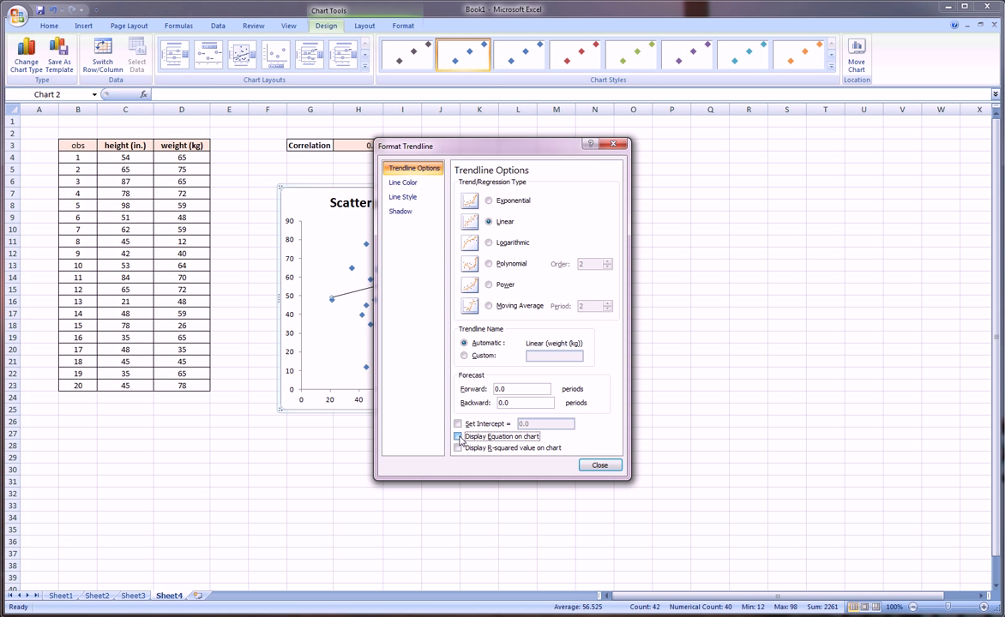
pyautogui.click(599, 466)
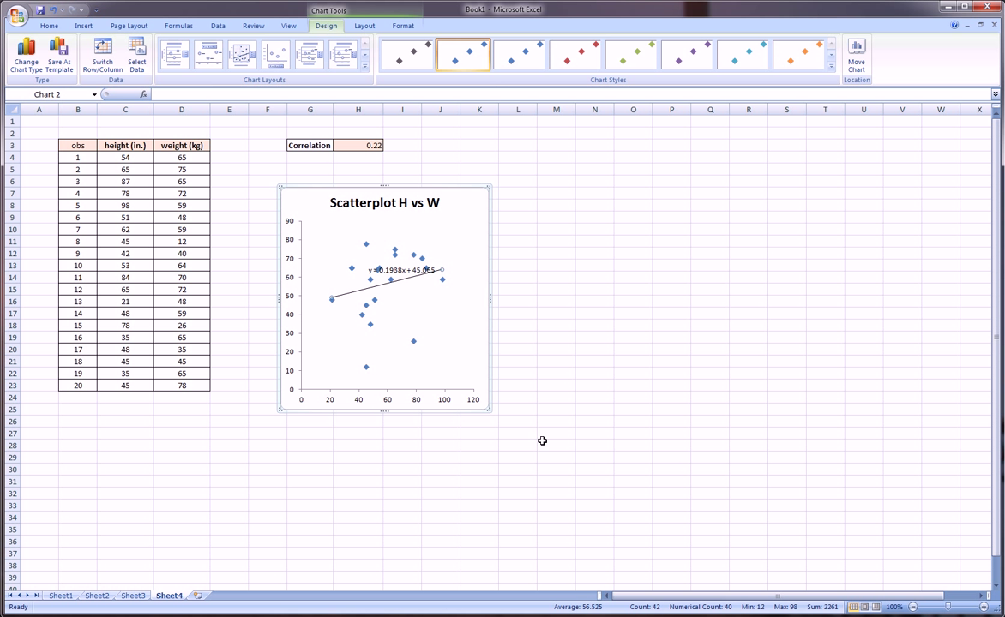
pyautogui.click(411, 277)
pyautogui.moveTo(411, 277); pyautogui.dragTo(445, 317)
pyautogui.click(462, 342)
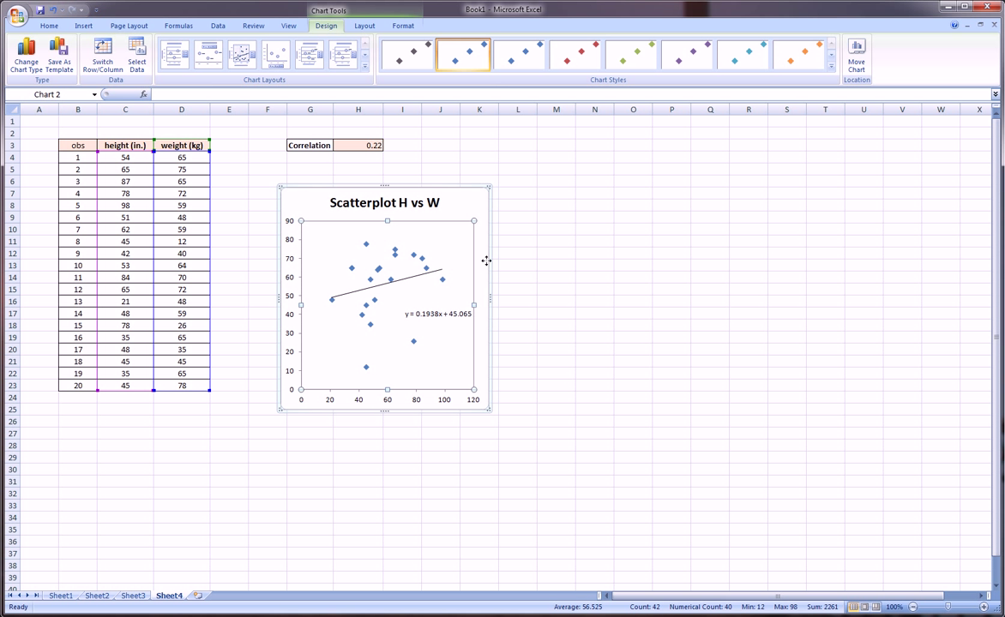
pyautogui.click(486, 260)
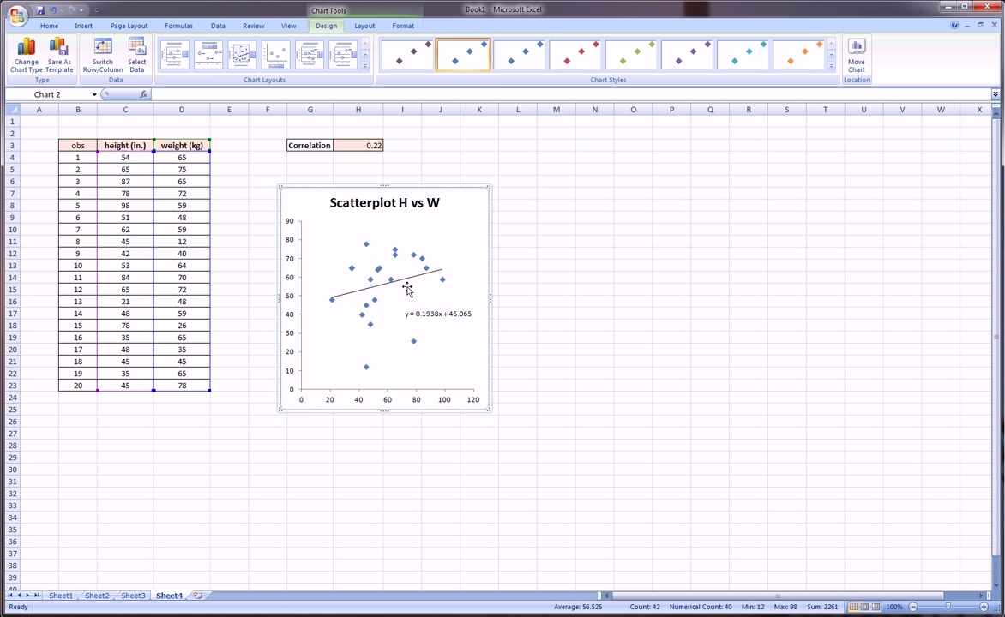